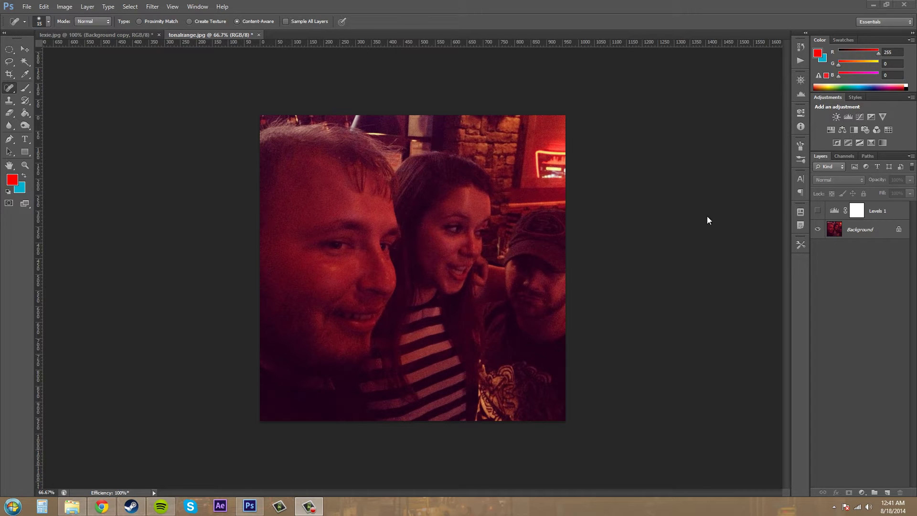
- Make the Levels 1 adjustment layer visible to darken the photo and remove the red cast
click(819, 211)
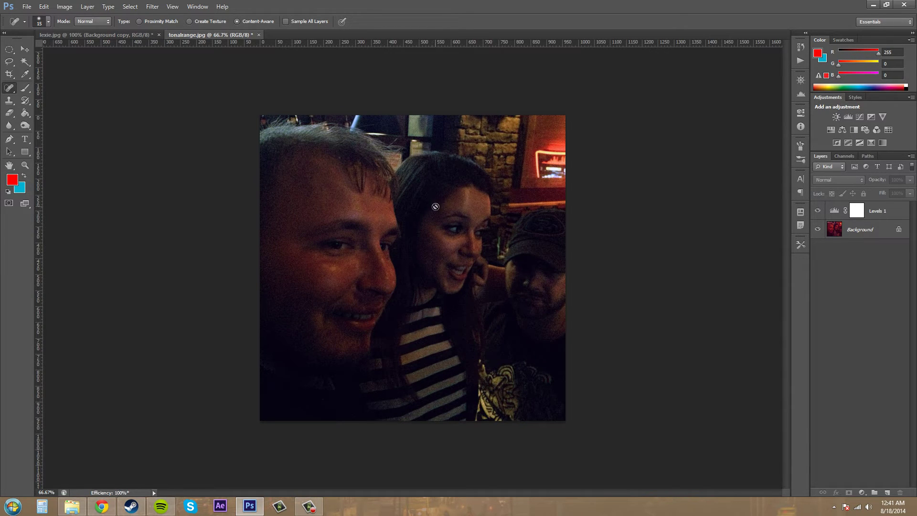
- Select and hide Levels 1, then add a default Levels 2 adjustment layer above it
click(887, 211)
click(818, 211)
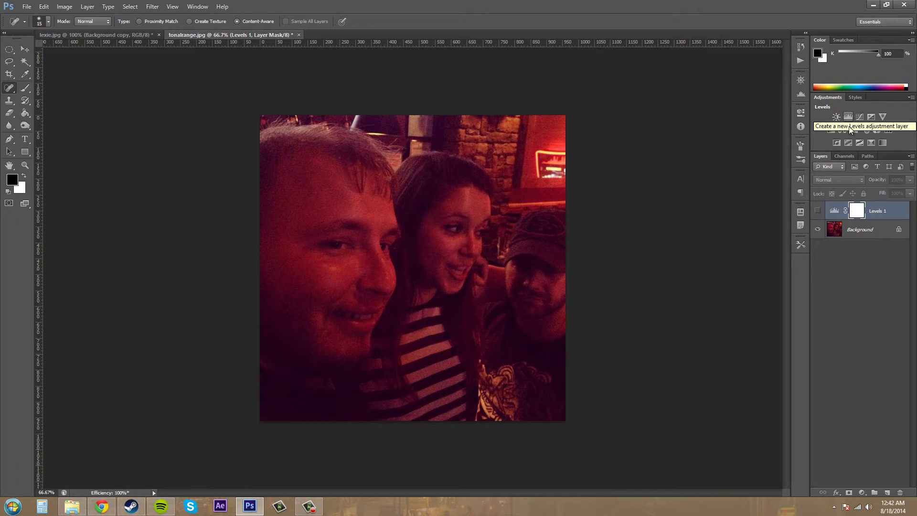
click(863, 493)
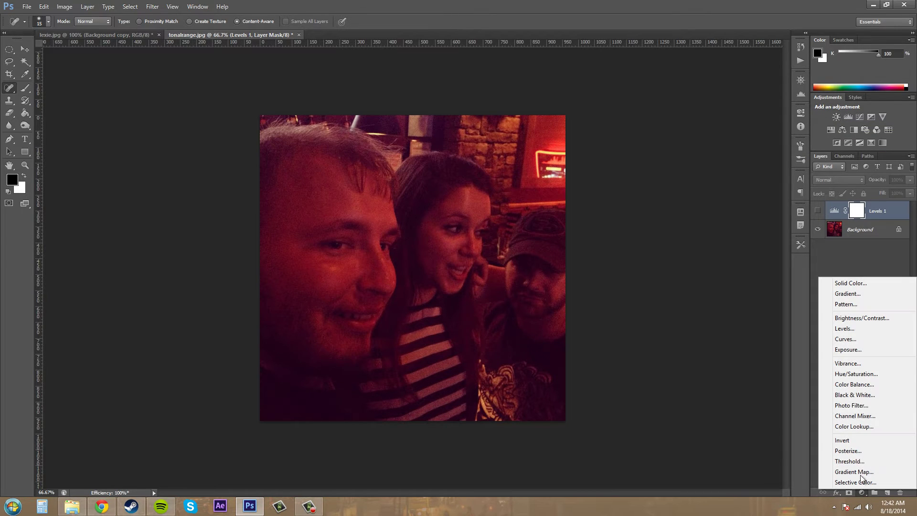
click(845, 328)
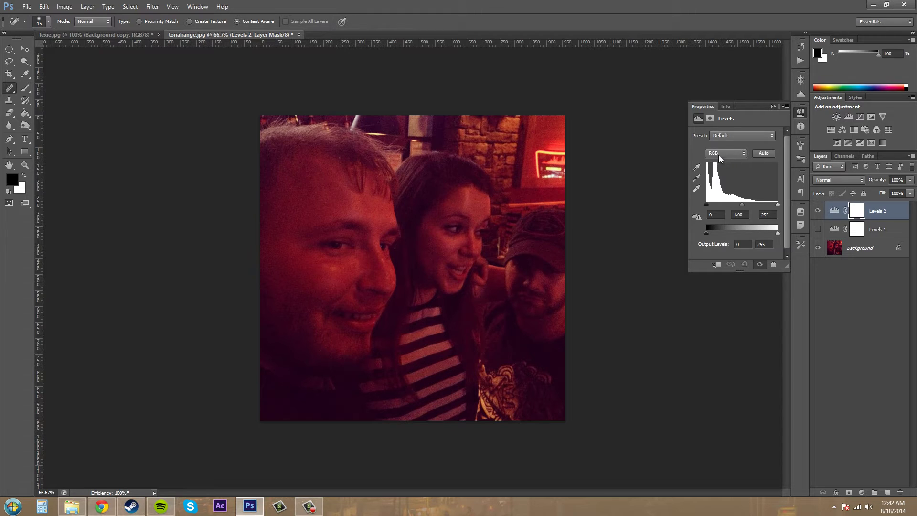
click(738, 155)
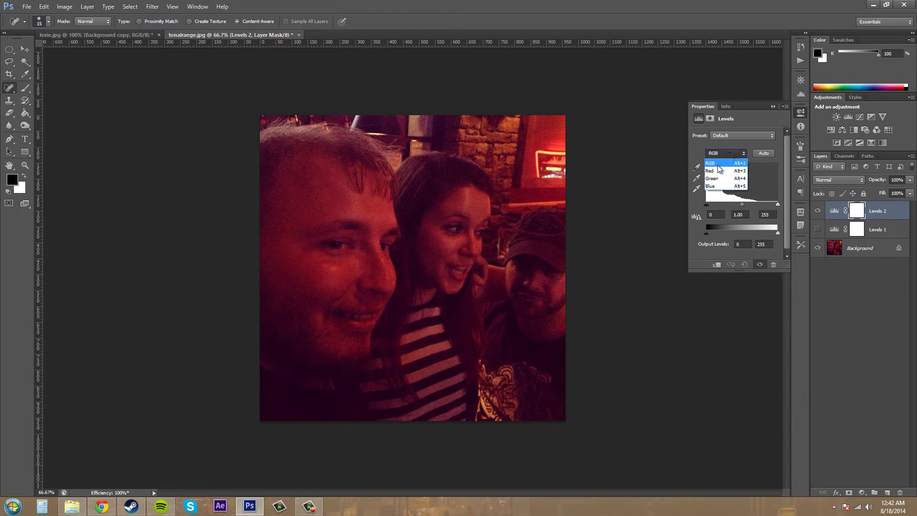
click(717, 171)
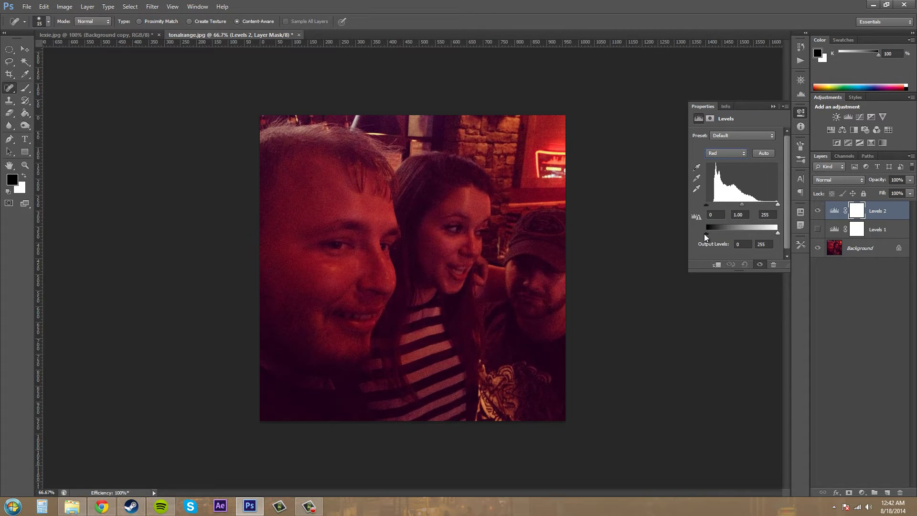
mouse_move(707, 232)
mouse_down()
mouse_move(729, 231)
mouse_move(707, 232)
mouse_up()
mouse_move(778, 233)
mouse_down()
mouse_move(745, 237)
mouse_move(782, 236)
mouse_up()
click(731, 153)
click(711, 163)
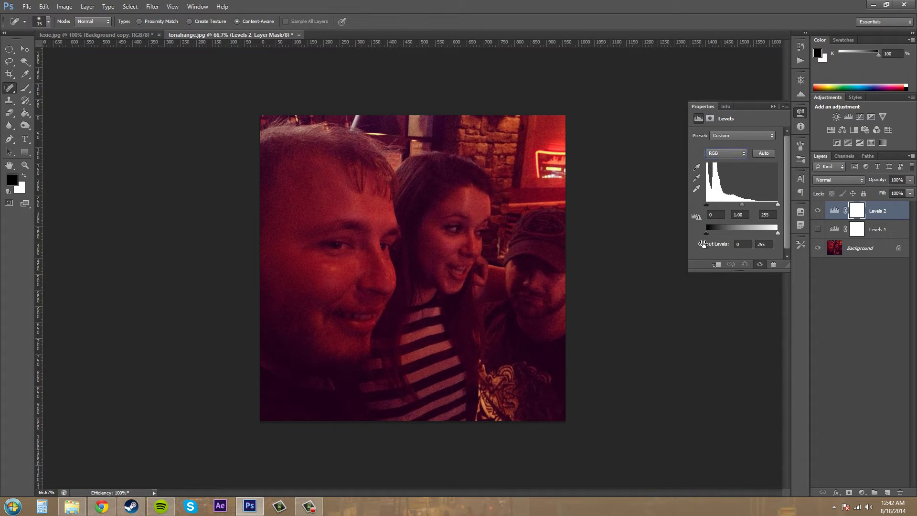
mouse_move(706, 232)
mouse_down()
mouse_move(737, 231)
mouse_move(694, 234)
mouse_up()
mouse_move(778, 233)
mouse_down()
mouse_move(741, 234)
mouse_move(783, 237)
mouse_up()
click(724, 153)
click(720, 167)
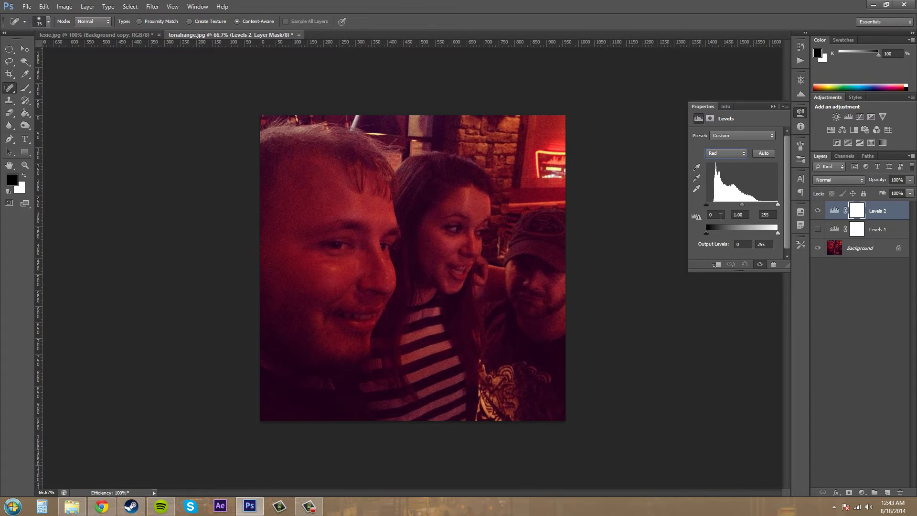
- Brighten the Red channel midtones, adjust its highlight point, and brighten the Green channel midtones
drag(742, 205, 755, 208)
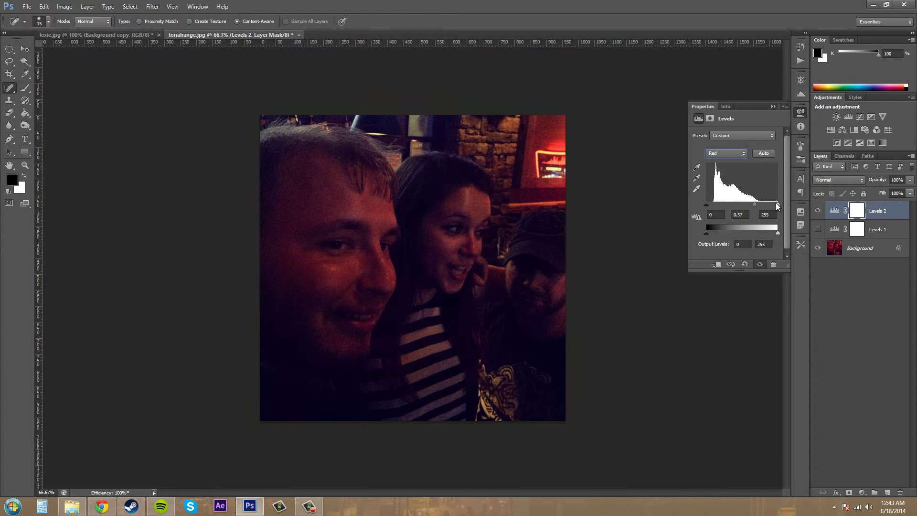
mouse_move(777, 204)
mouse_down()
mouse_move(767, 205)
mouse_move(779, 205)
mouse_up()
click(721, 155)
click(711, 179)
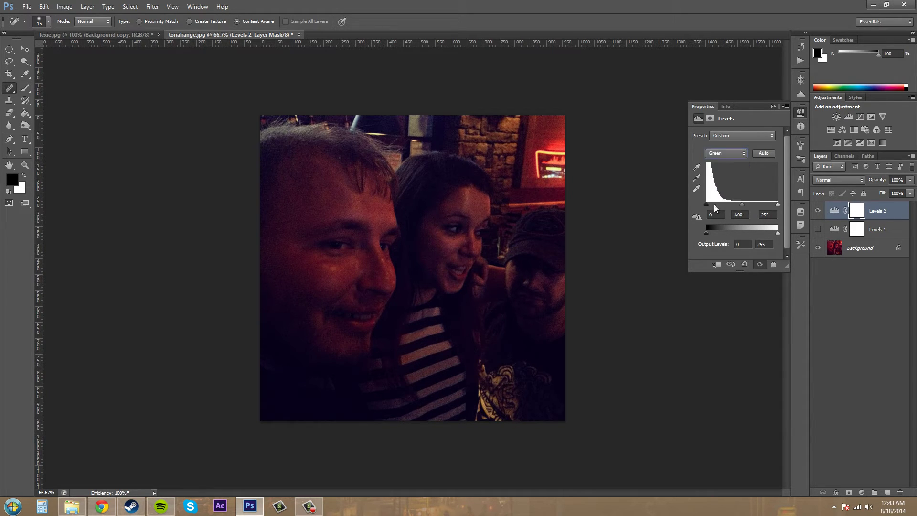
drag(742, 204, 737, 205)
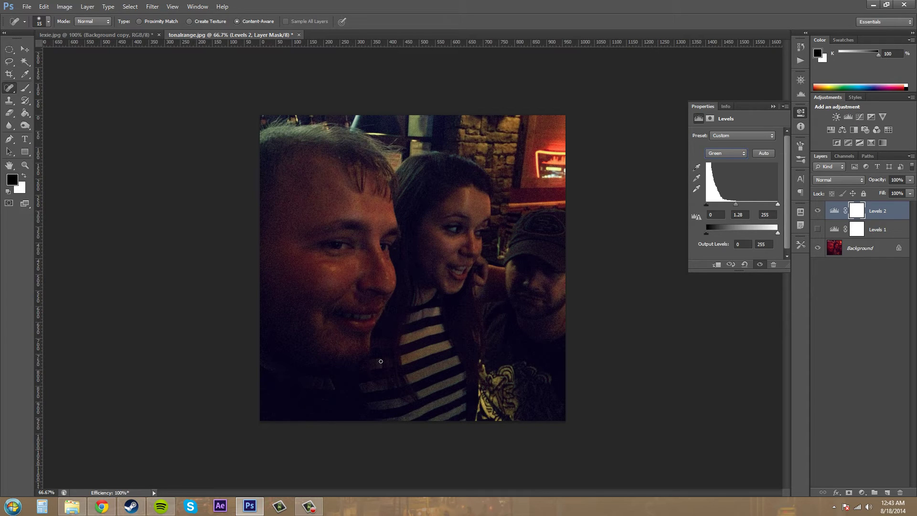
- Set the Blue channel input levels to 24, 1.10 and 255, then toggle Levels 2 to compare
click(721, 154)
click(712, 186)
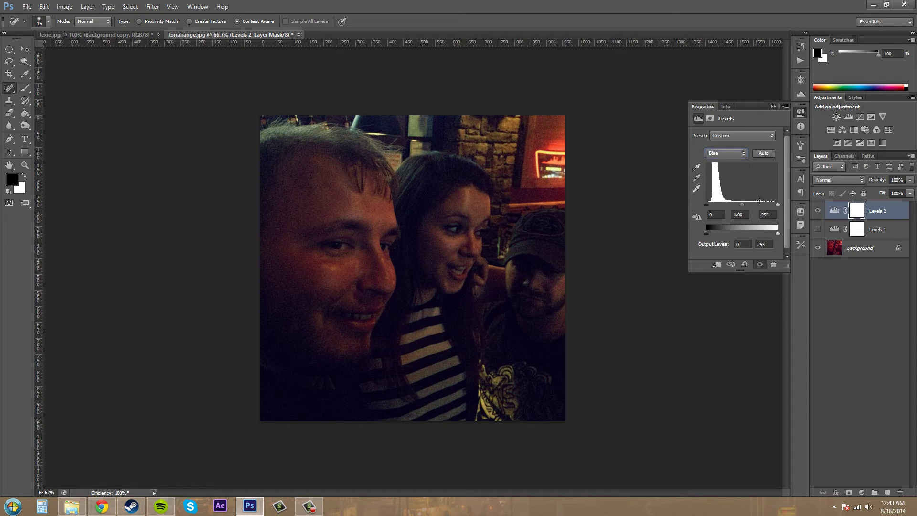
drag(778, 208, 741, 207)
drag(711, 206, 714, 207)
click(818, 211)
click(818, 210)
- On the combined RGB channel, set input levels to 0, 1.15 and 248 with output 0–255
click(735, 152)
click(724, 160)
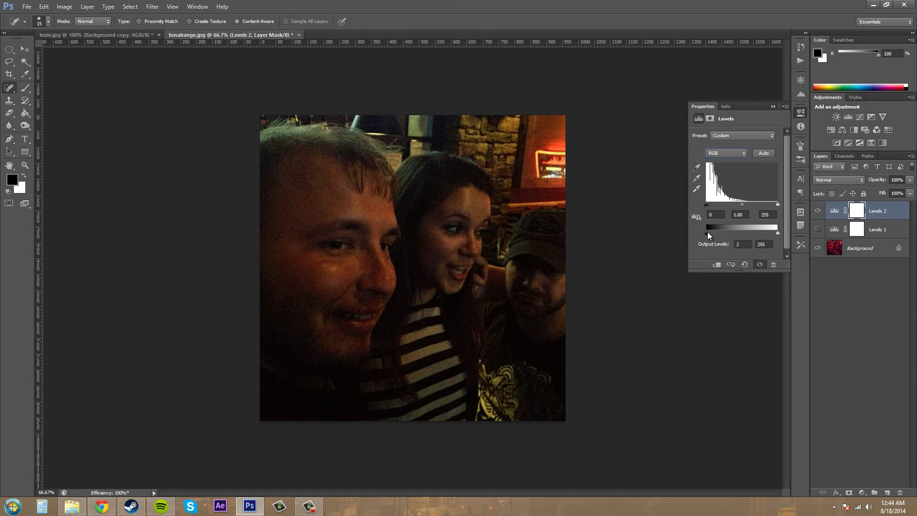
mouse_move(707, 232)
mouse_down()
mouse_move(719, 235)
mouse_move(705, 236)
mouse_up()
drag(707, 205, 706, 205)
drag(776, 205, 753, 209)
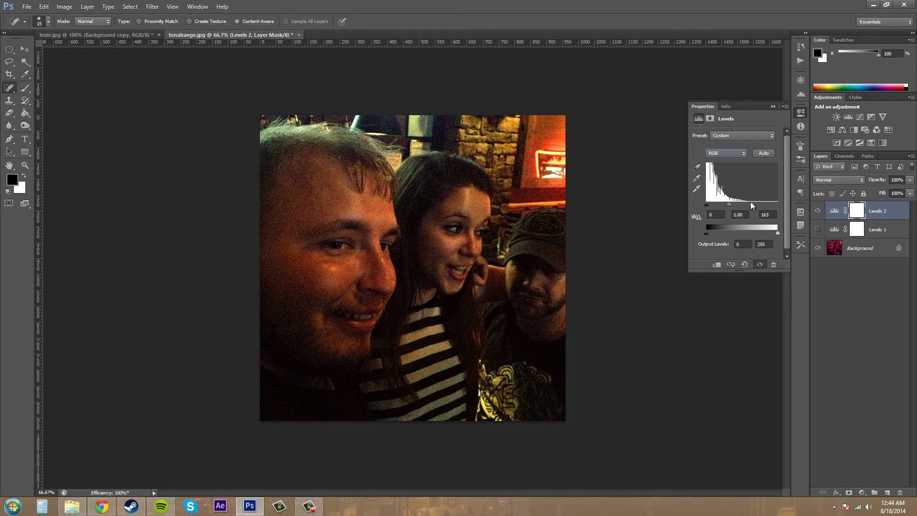
drag(753, 205, 777, 211)
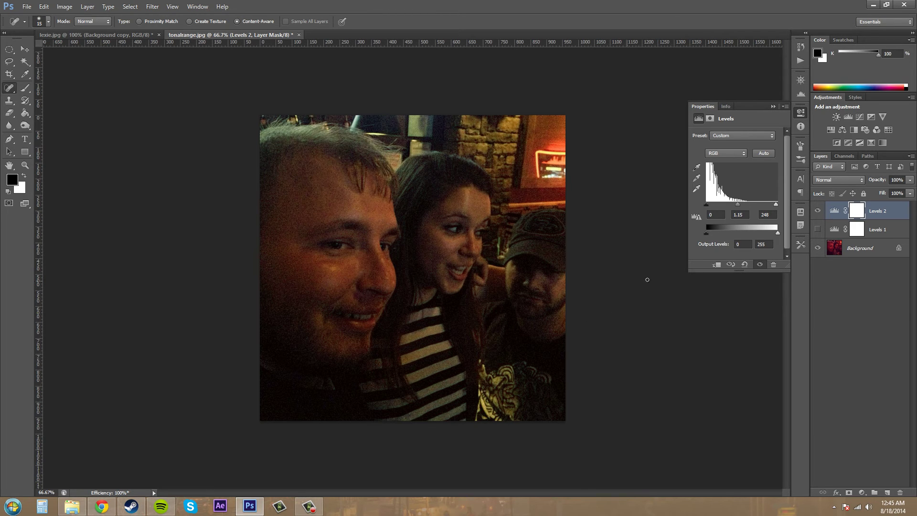
- Save the Levels 2 settings as a Levels preset file named 'reduceredness'
click(785, 107)
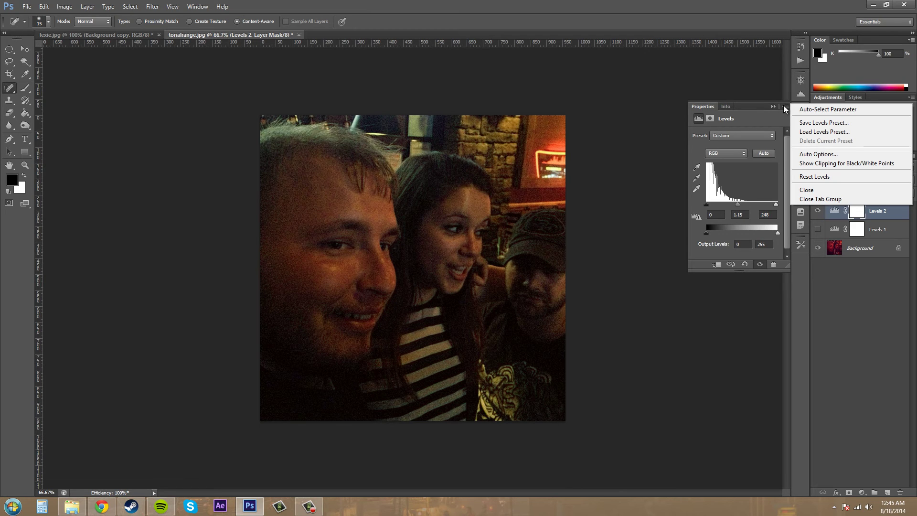
click(784, 106)
click(785, 107)
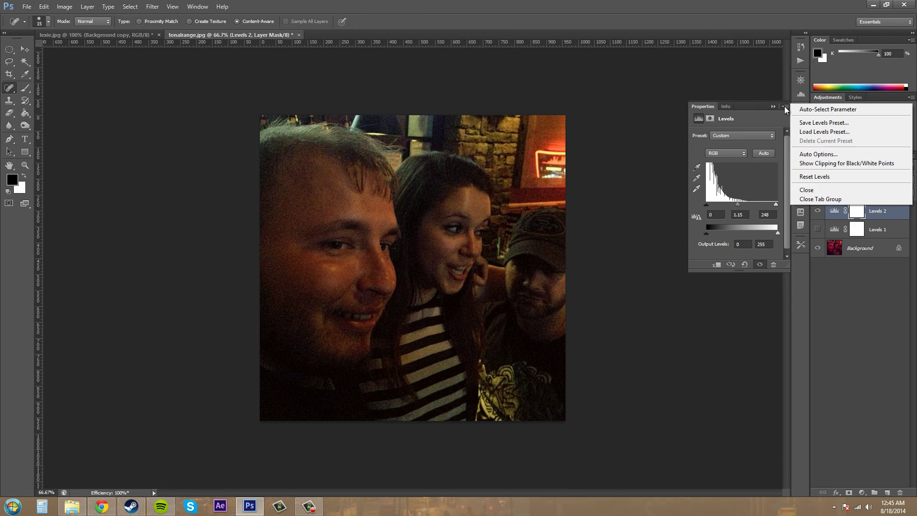
click(825, 124)
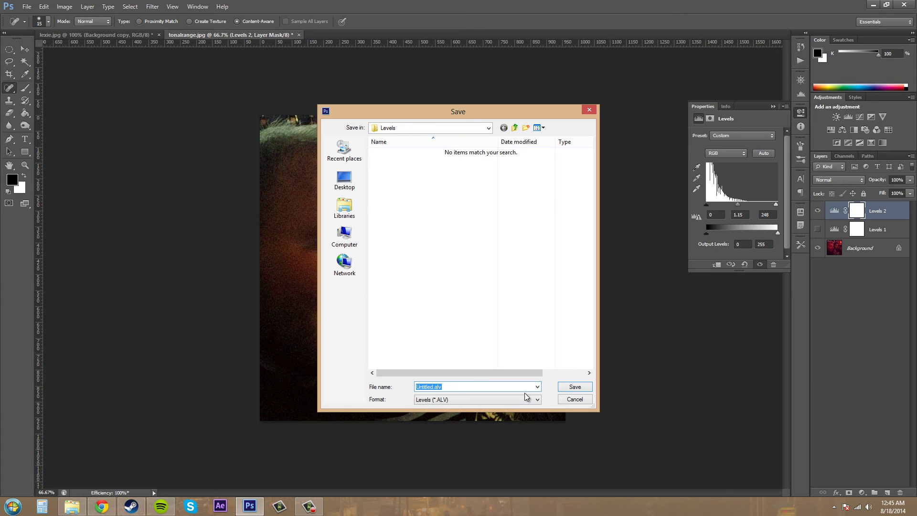
text(reduceredness)
click(575, 387)
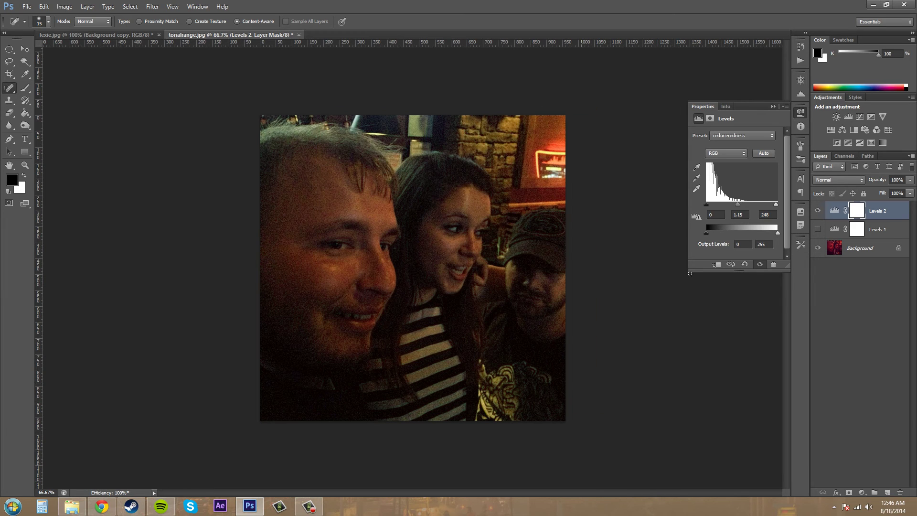
- Check that reduceredness is the selected preset in the Levels 2 preset list
click(727, 136)
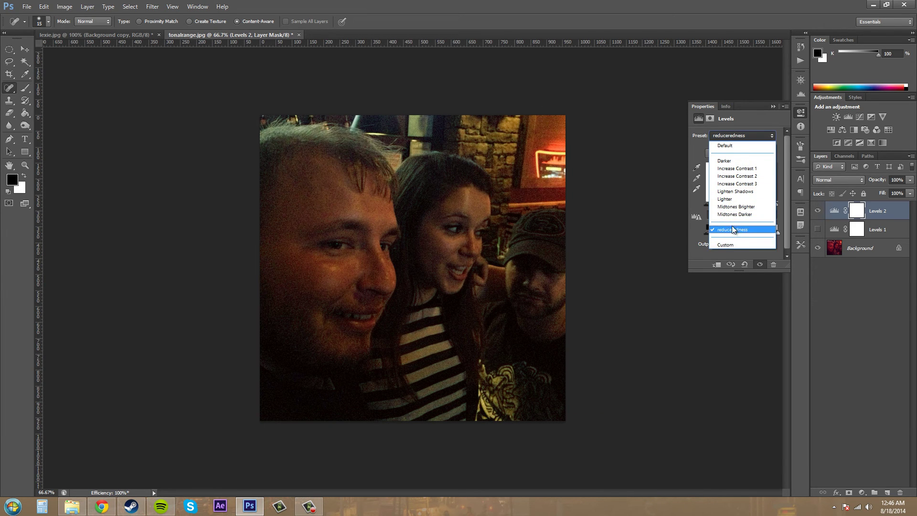
click(732, 134)
click(716, 137)
click(870, 319)
- Hide Levels 2 and add a Levels 3 adjustment layer using the reduceredness preset
click(818, 210)
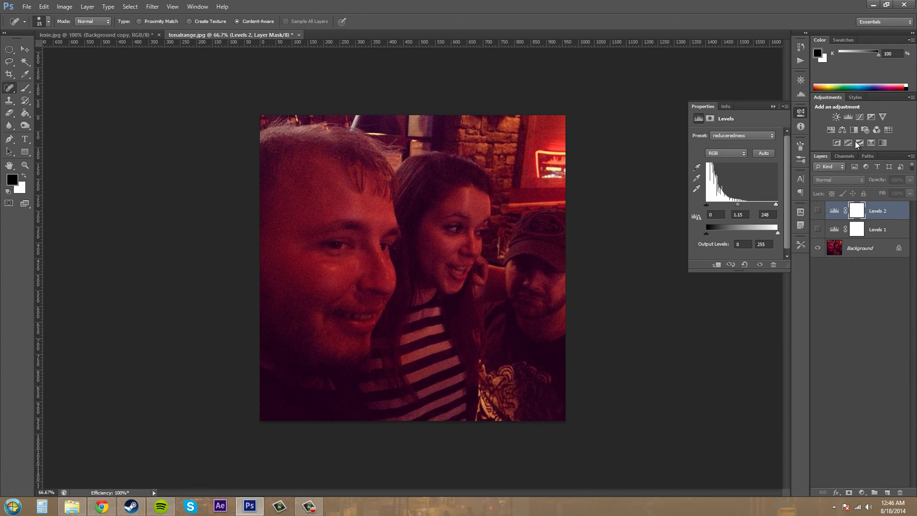
click(849, 117)
click(727, 137)
click(730, 227)
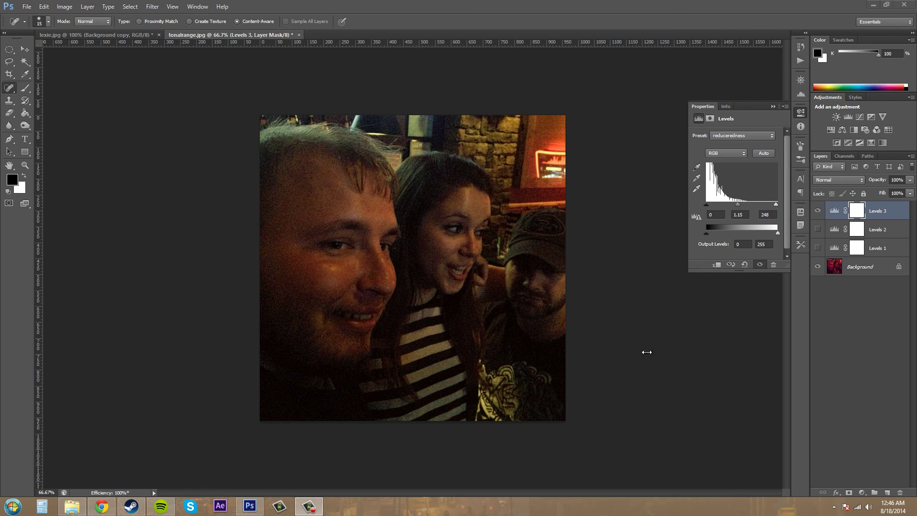
click(859, 397)
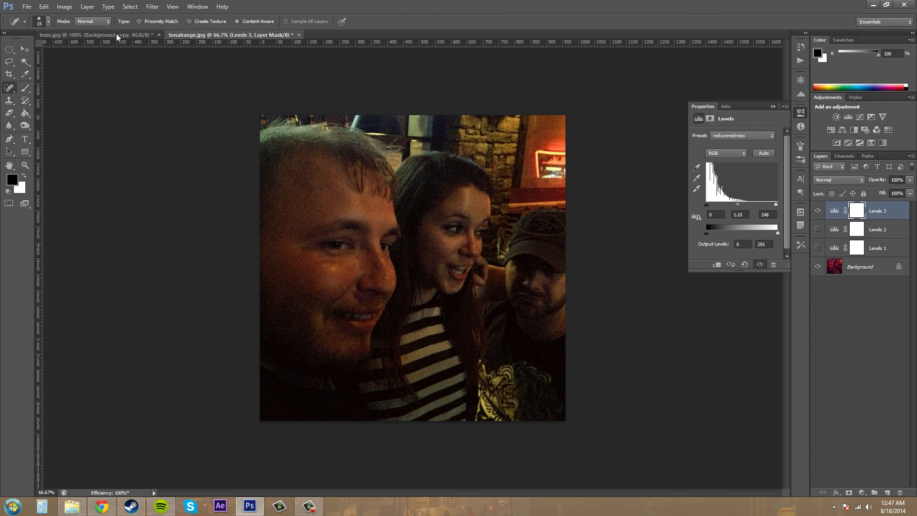
click(152, 7)
mouse_move(163, 125)
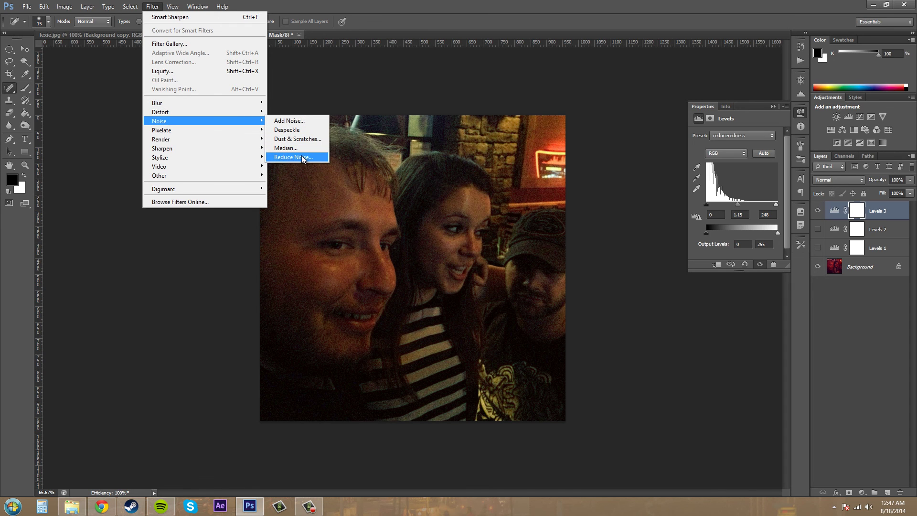
click(308, 159)
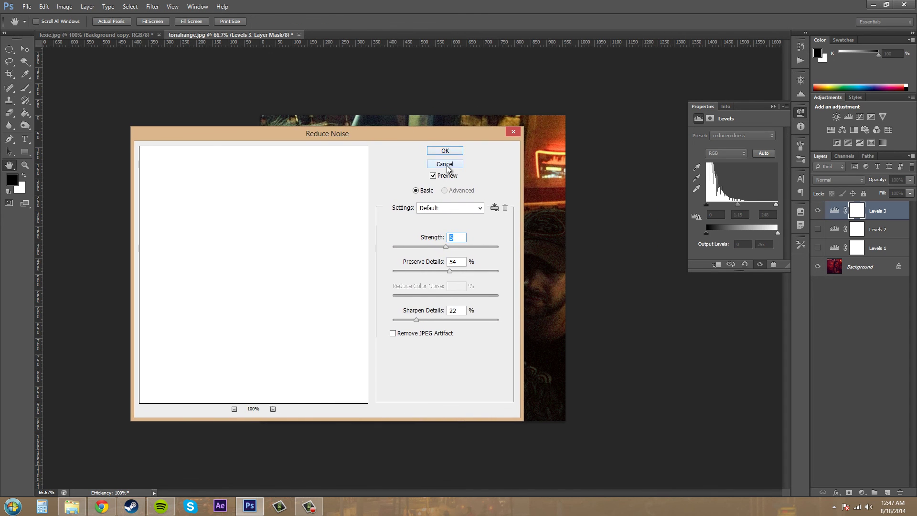
click(445, 164)
key(j)
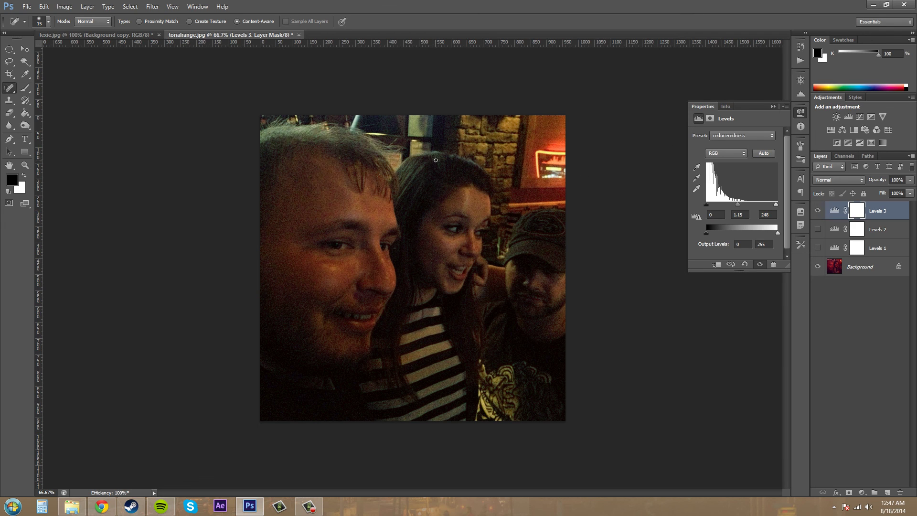
- Collapse the Levels Properties panel to its dock icon, leaving the Levels 3 corrected photo
click(775, 106)
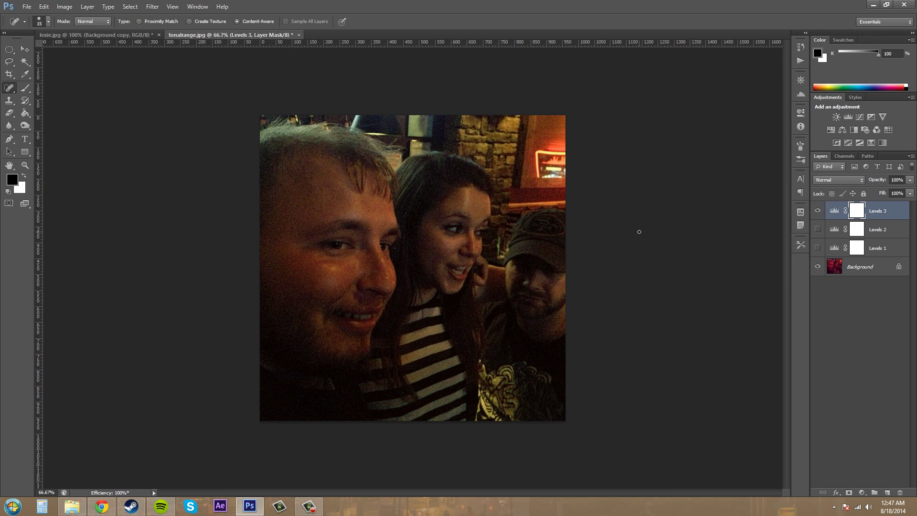